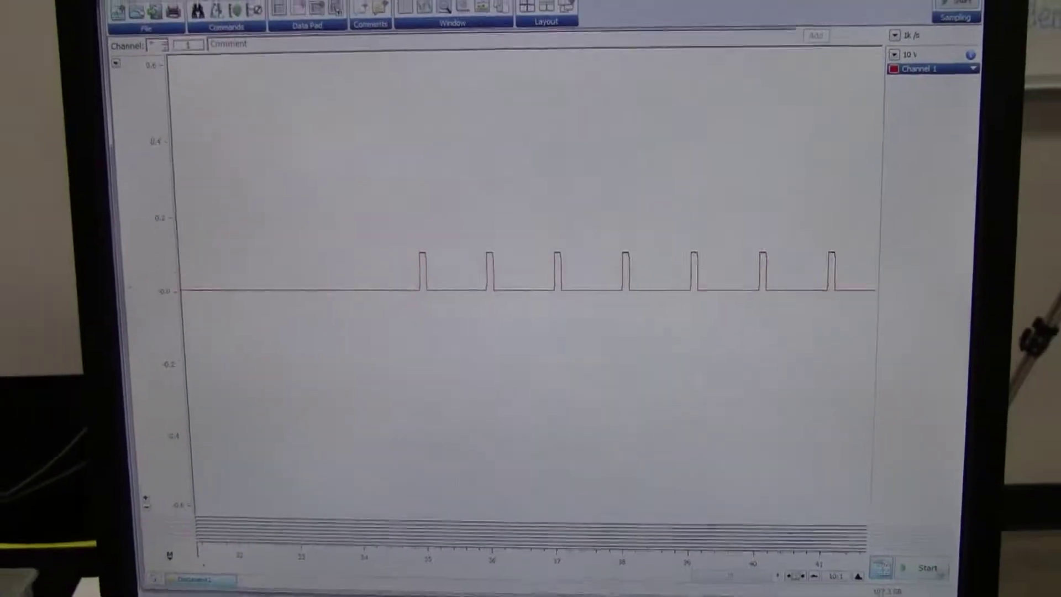
Start sampling so the Channel 1 trace records live.
{"action": "left_click", "coordinate": [921, 567]}
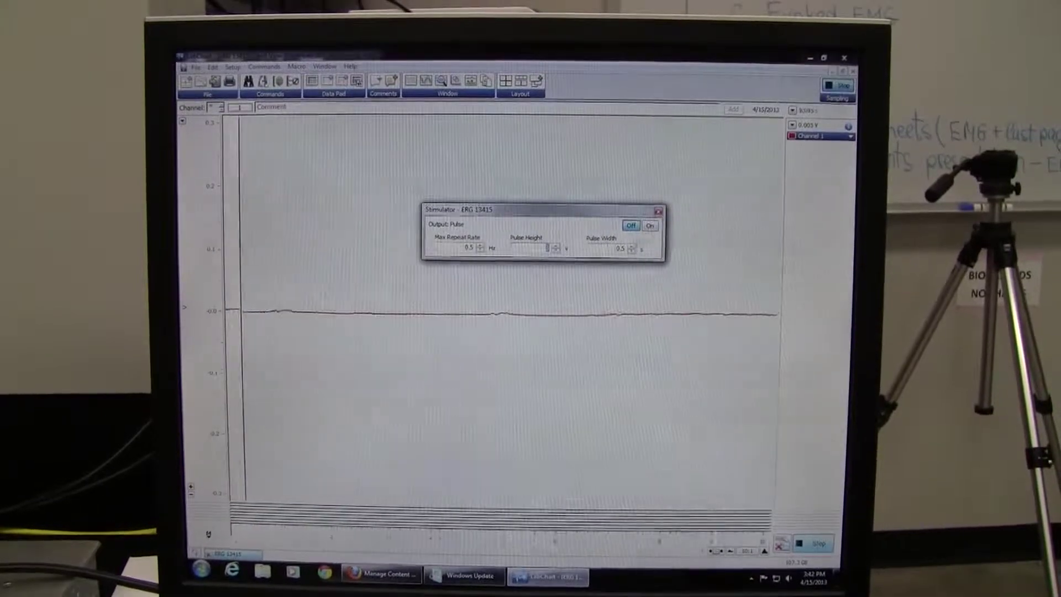
Switch the pulse stimulator output on in the Stimulator panel.
{"action": "left_click", "coordinate": [644, 227]}
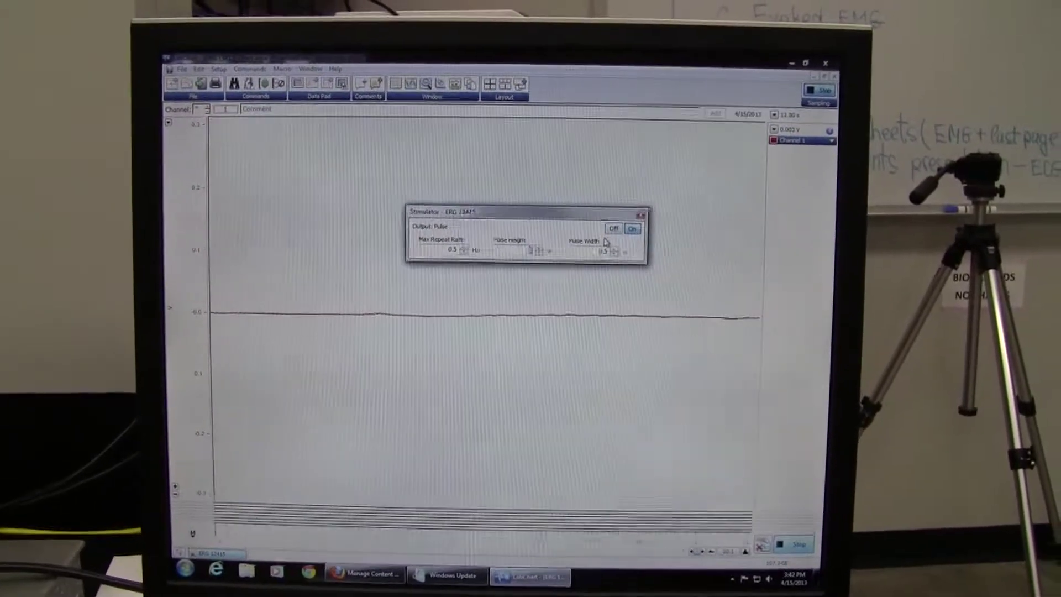